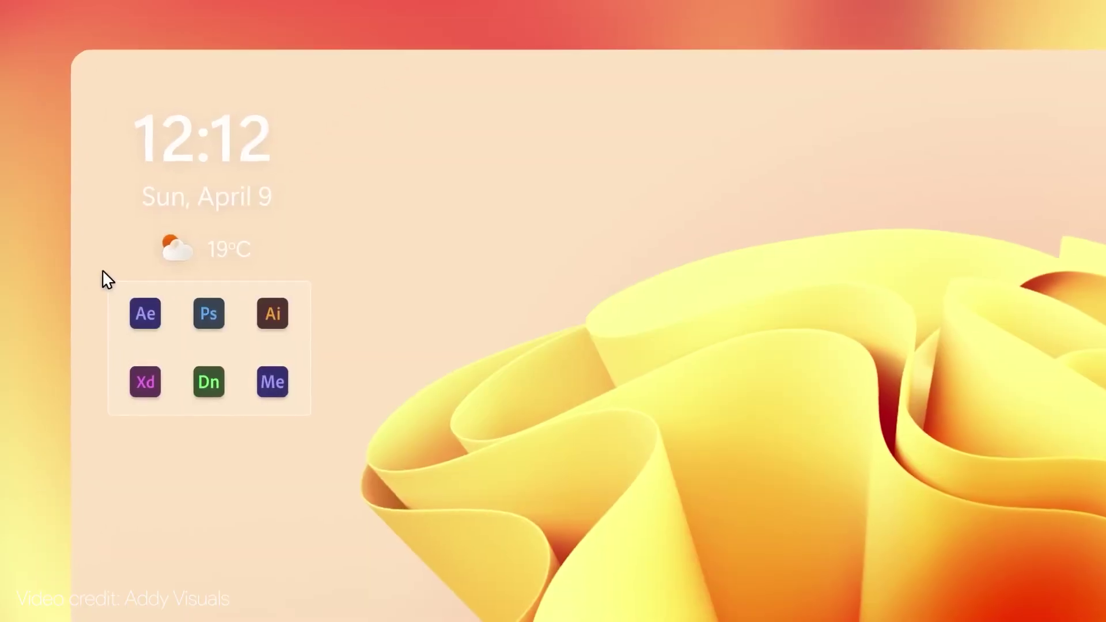
mouse_move(271, 383)
left_mouse_down()
mouse_move(347, 437)
mouse_move(808, 479)
left_mouse_up()
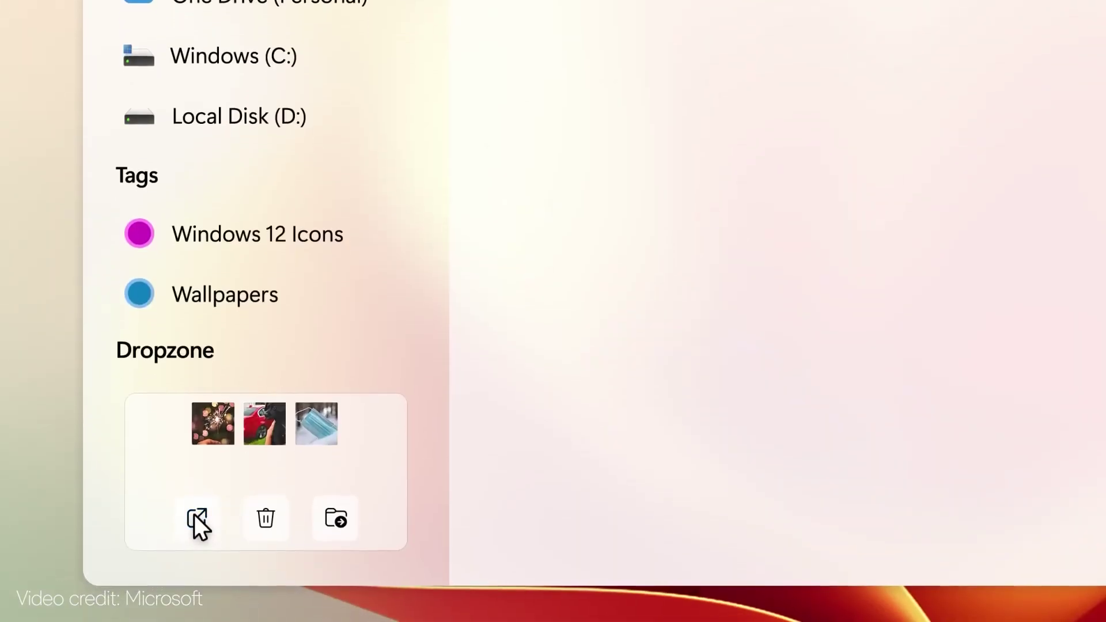
left_click(195, 517)
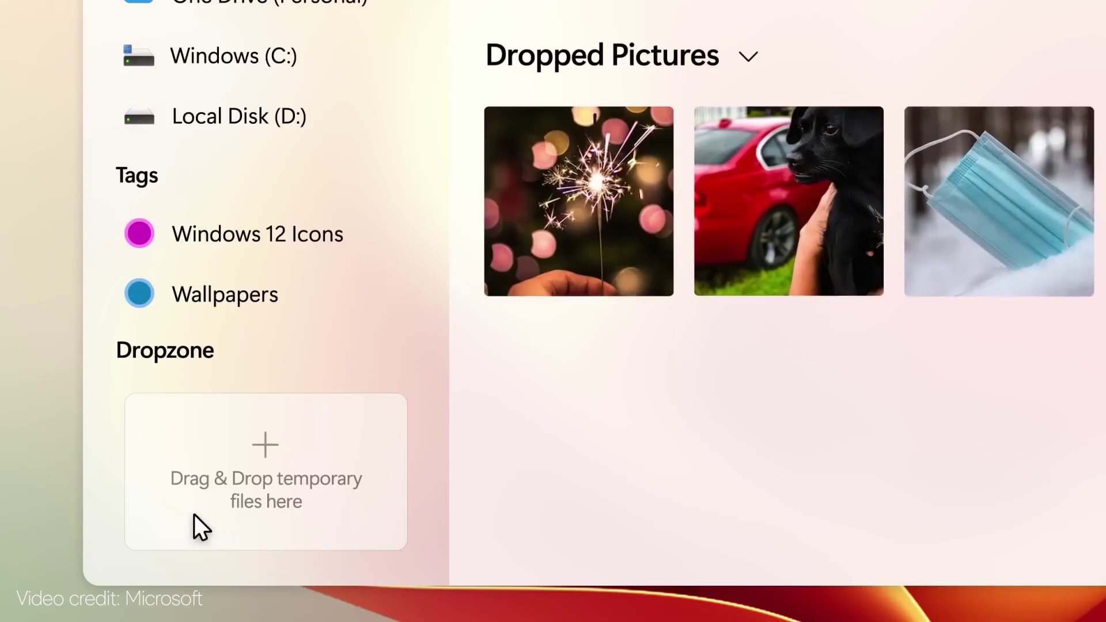